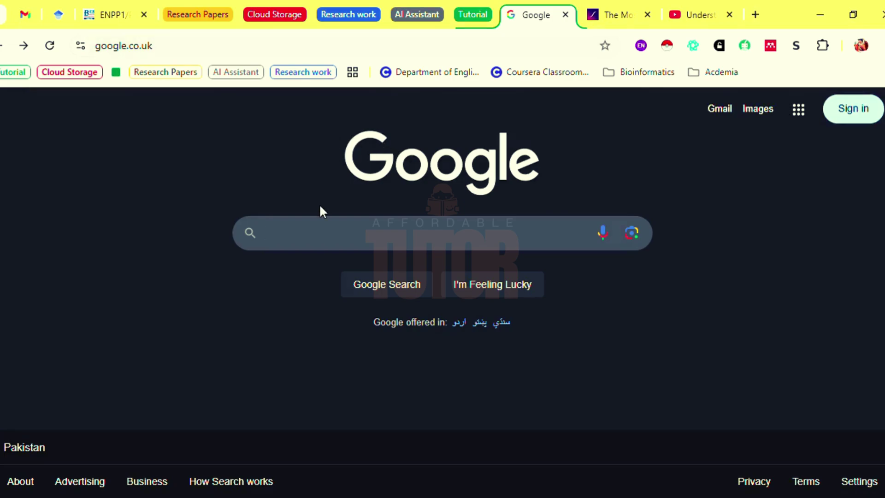
Step: Search the web for "gnomead" and open the gnomAD website from the results
text(gnomead)
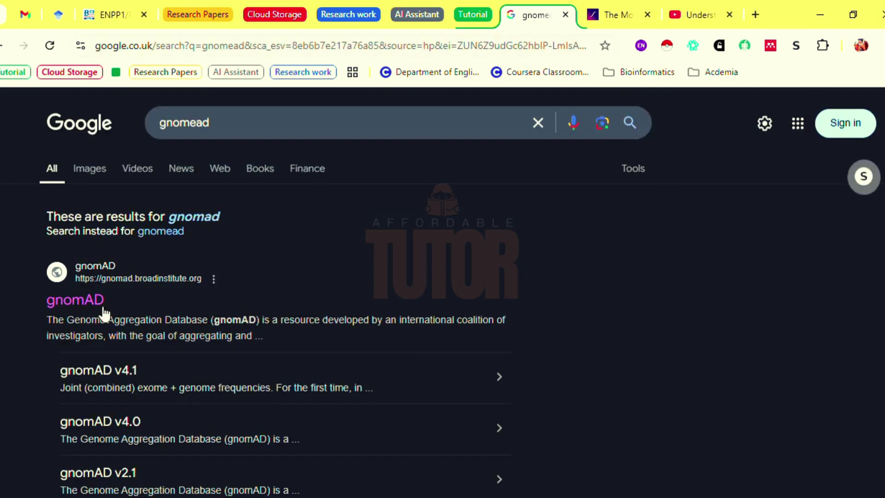
click(92, 309)
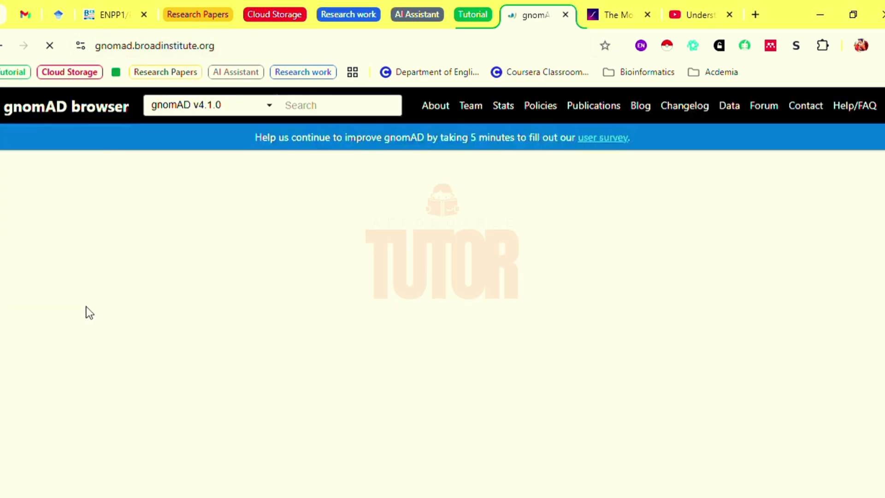
scroll(167, 264, down, 2)
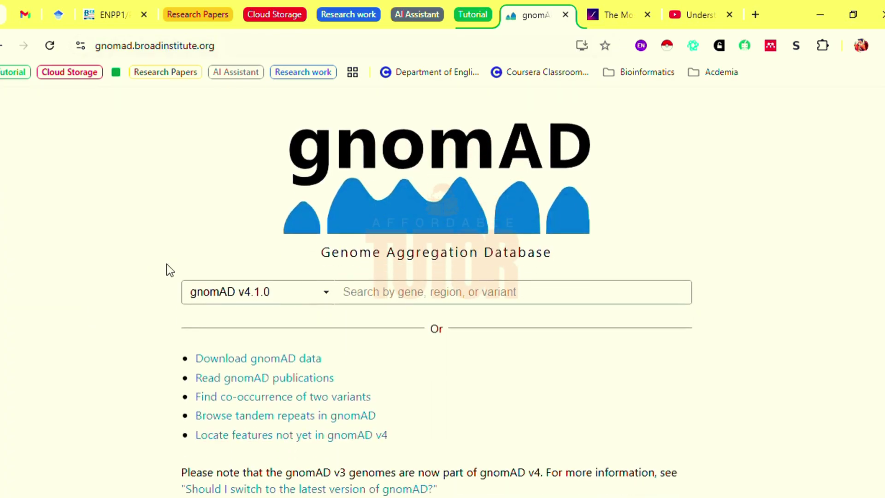
Step: Search the gnomAD v4.1.0 dataset for the gene EGFR and open its gene page
click(296, 295)
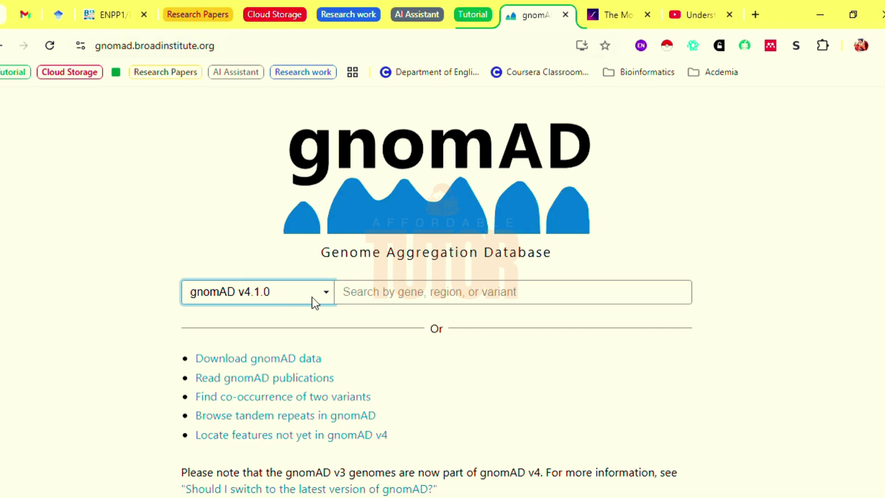
click(382, 303)
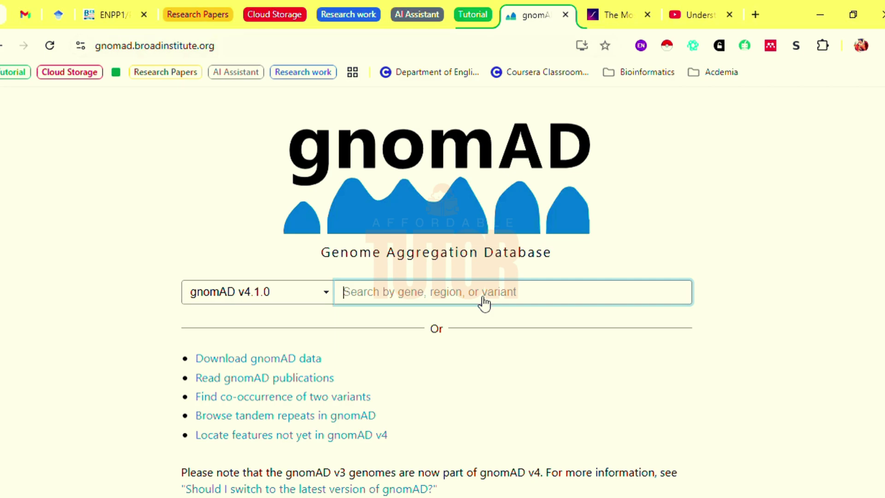
text(EGFR)
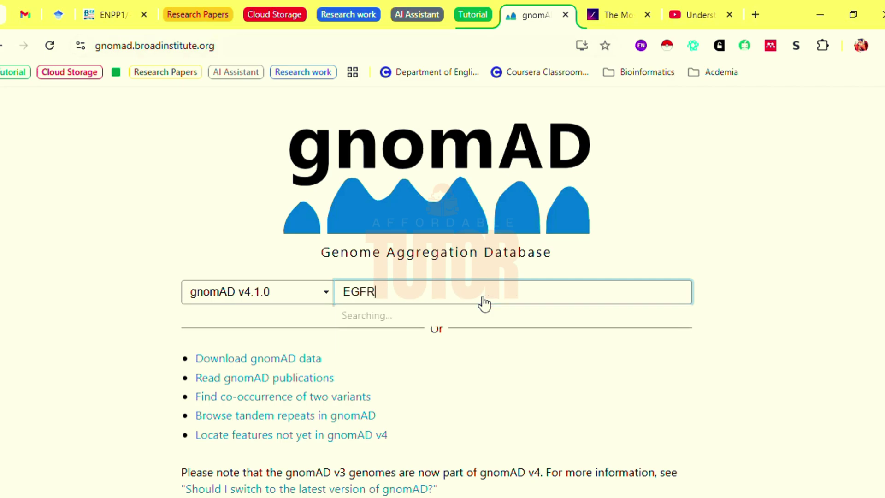
key(Return)
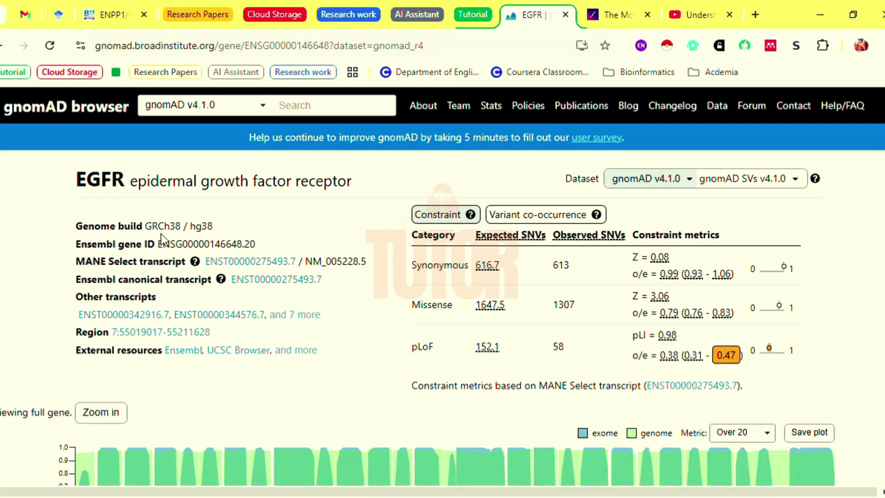
Step: Examine the ClinVar variants, the gnomAD variants track and the filters and columns of the variant table on the EGFR gene page
scroll(292, 289, down, 10)
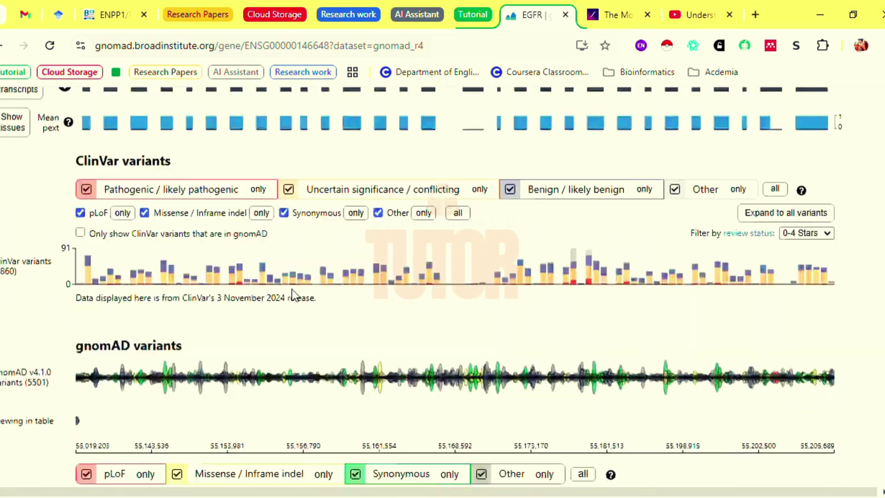
scroll(291, 289, down, 10)
scroll(291, 289, up, 5)
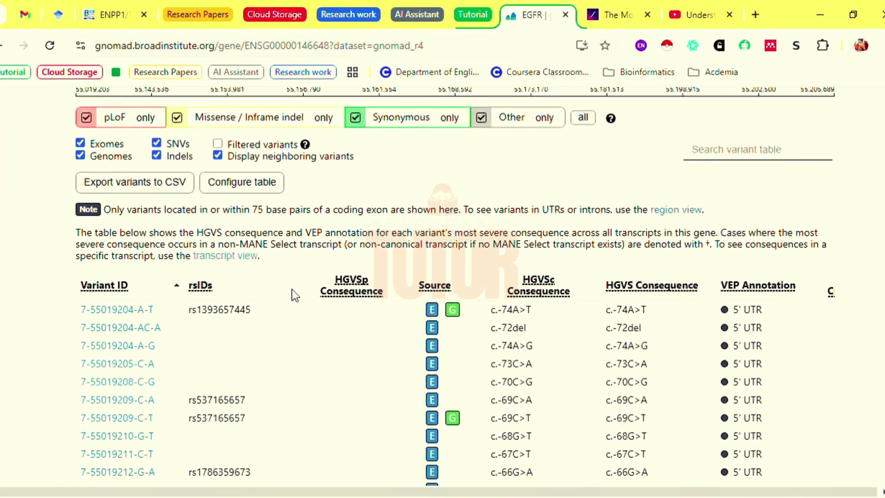
scroll(292, 289, down, 1)
scroll(293, 292, up, 2)
scroll(292, 292, down, 1)
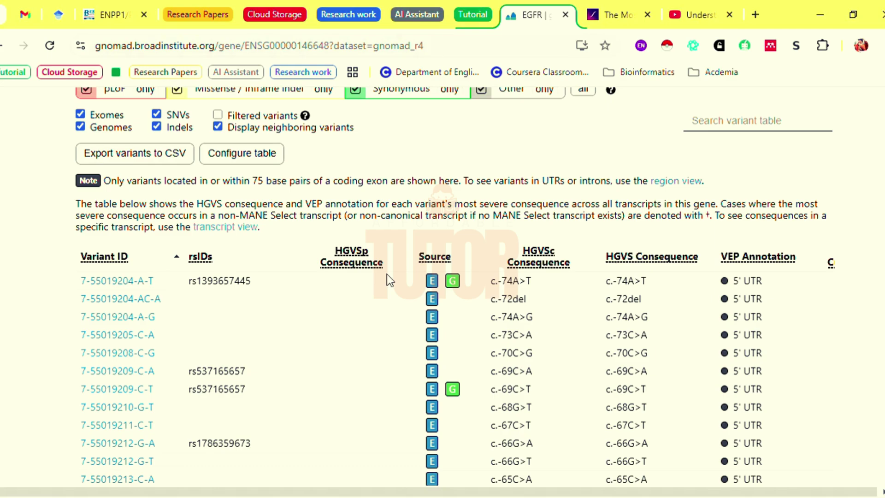
scroll(636, 381, right, 10)
scroll(637, 382, left, 10)
scroll(442, 258, up, 4)
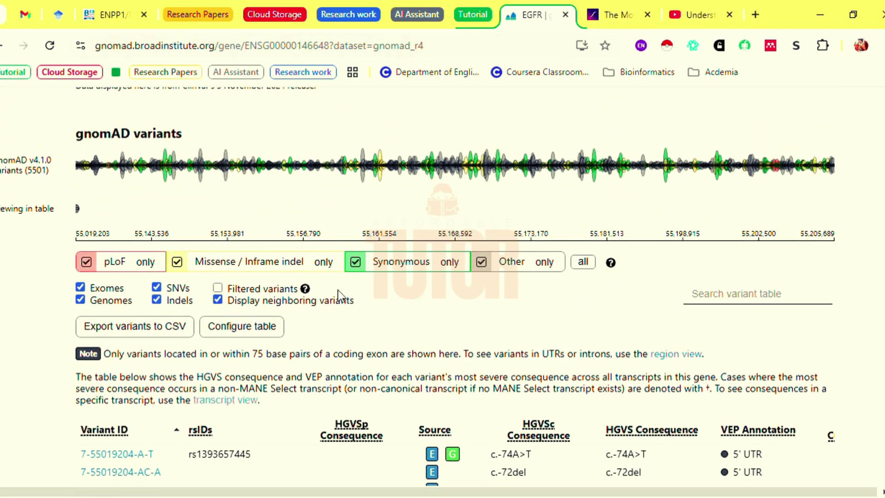
scroll(438, 290, down, 2)
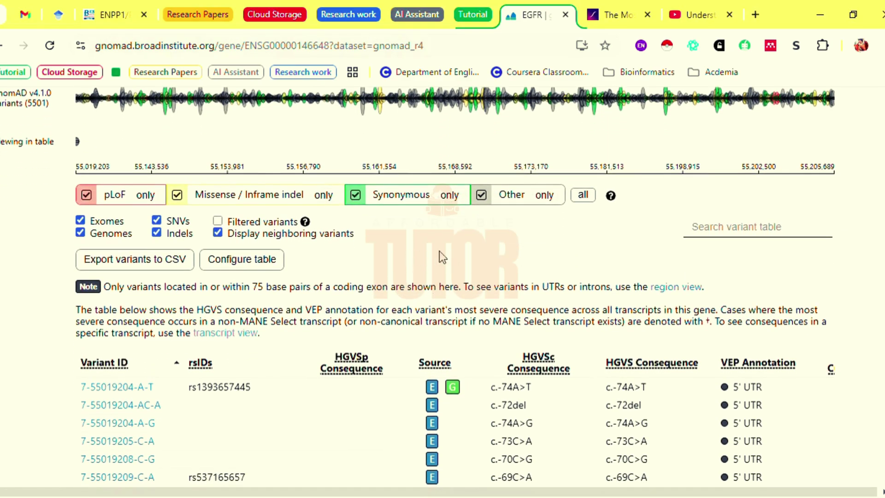
scroll(487, 270, down, 1)
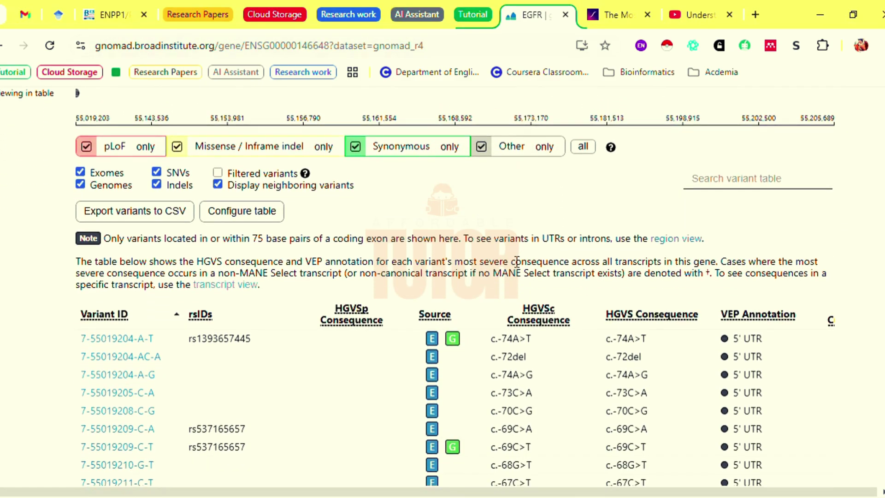
click(745, 190)
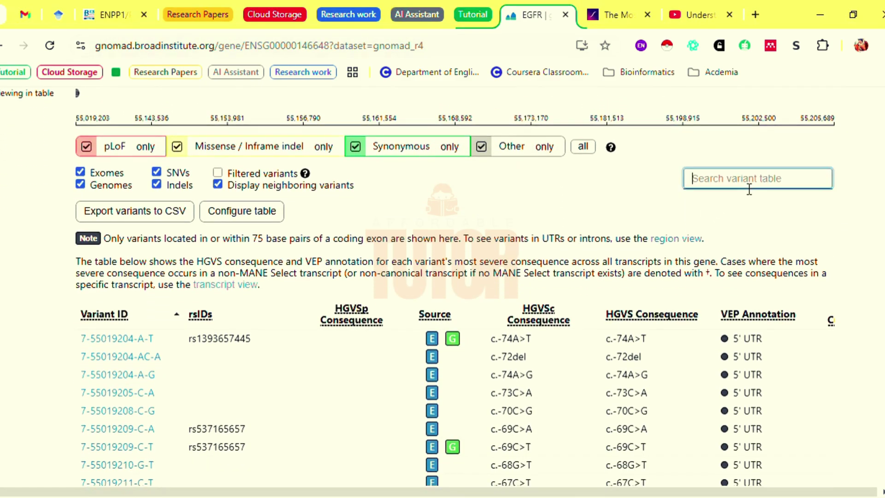
Step: Review the selectable columns in the variant table configuration and save it with the existing selection
click(255, 215)
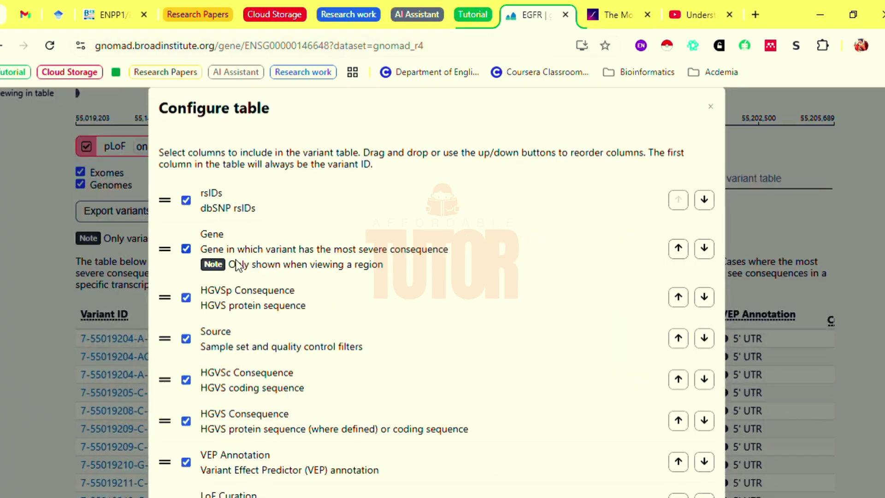
drag(225, 299, 231, 250)
scroll(635, 324, down, 10)
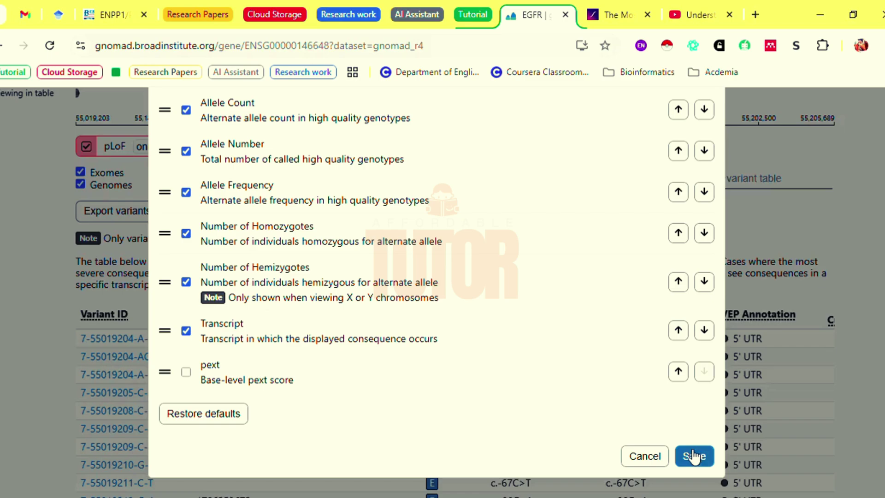
click(694, 455)
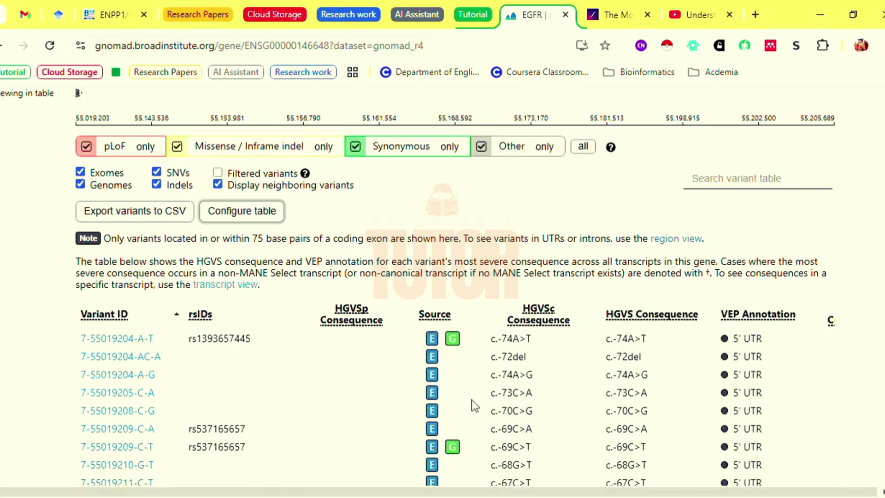
Step: Open the region view for EGFR from the note about variants in UTRs or introns
scroll(508, 318, down, 1)
scroll(507, 314, up, 2)
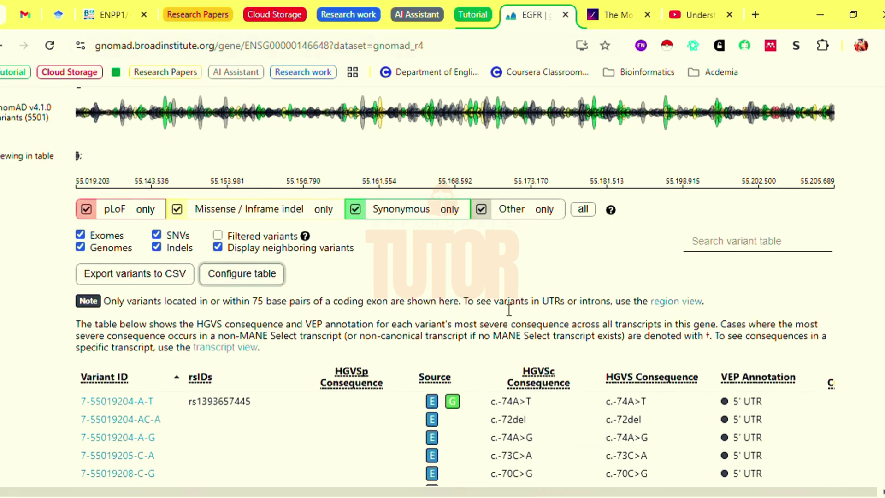
scroll(509, 311, down, 3)
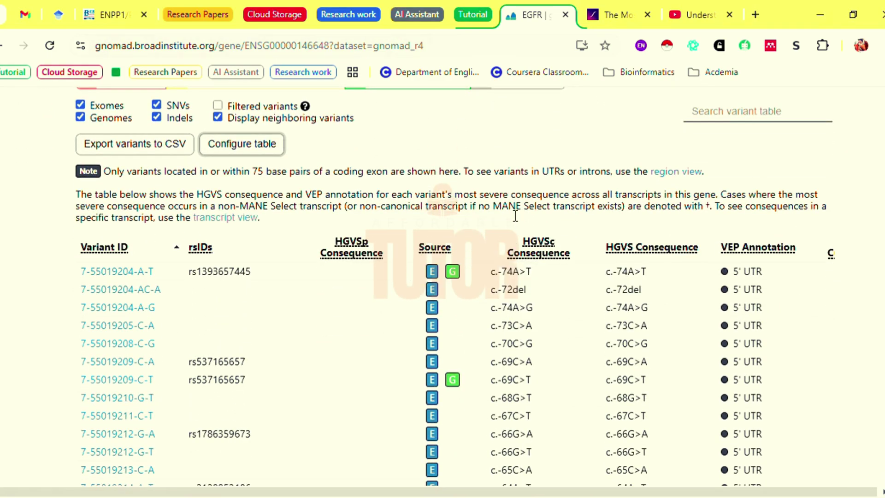
scroll(514, 215, up, 2)
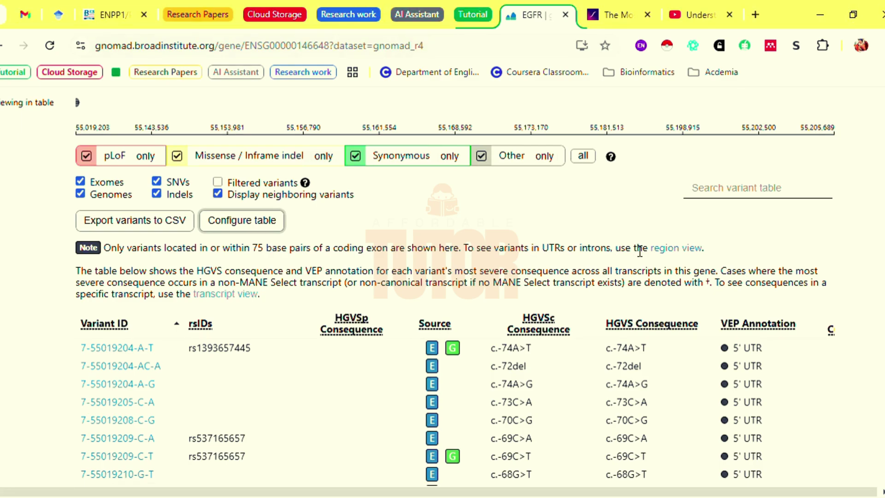
click(677, 249)
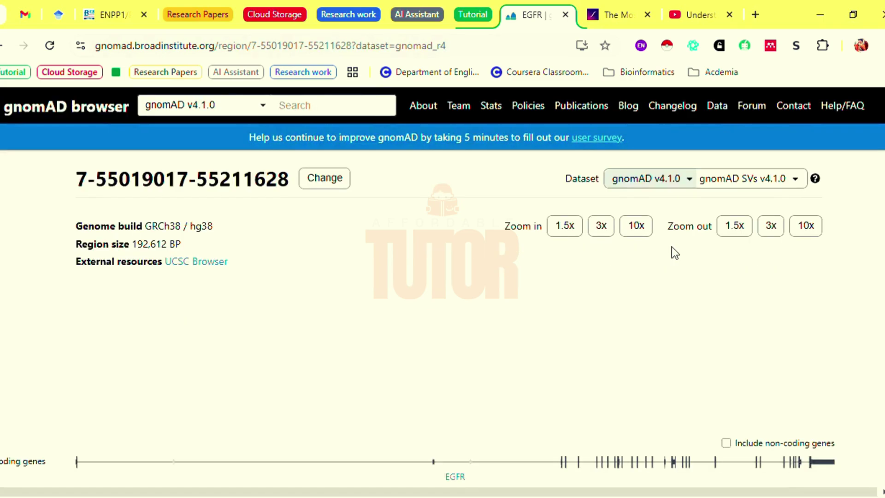
Step: Examine the coverage plot, ClinVar variants, gnomAD variants track and variant table of the EGFR region
scroll(561, 285, down, 3)
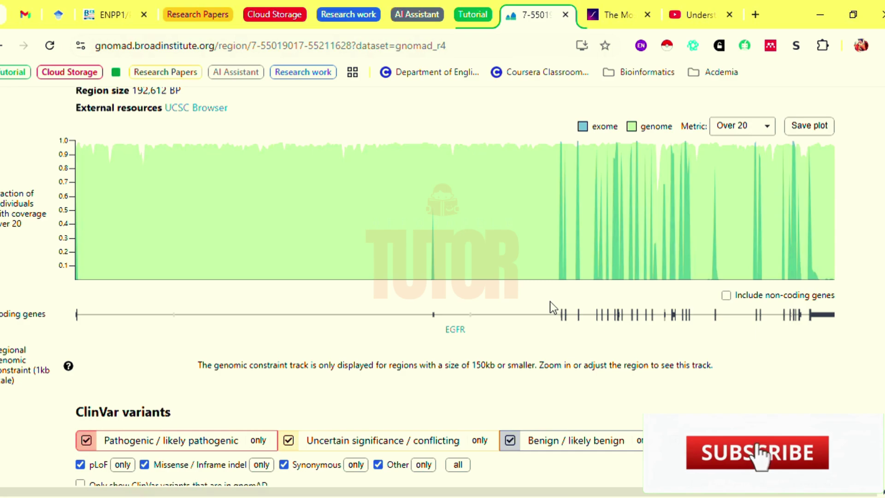
scroll(549, 302, down, 5)
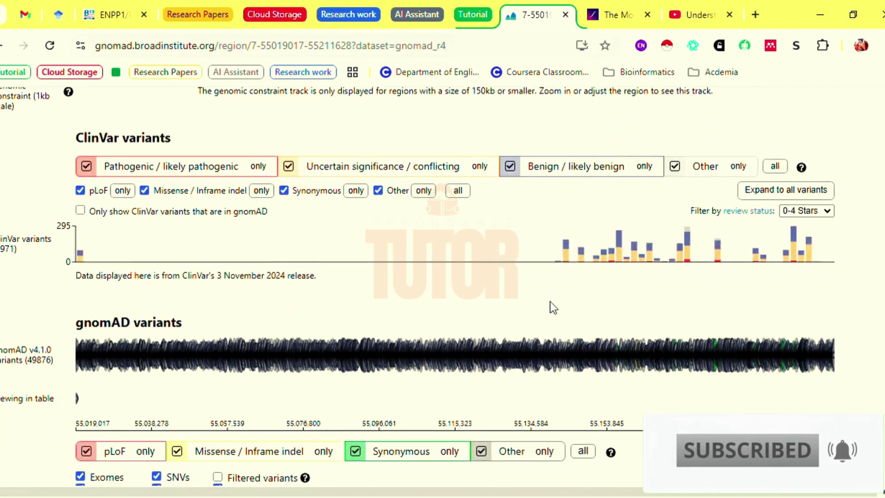
scroll(550, 302, down, 5)
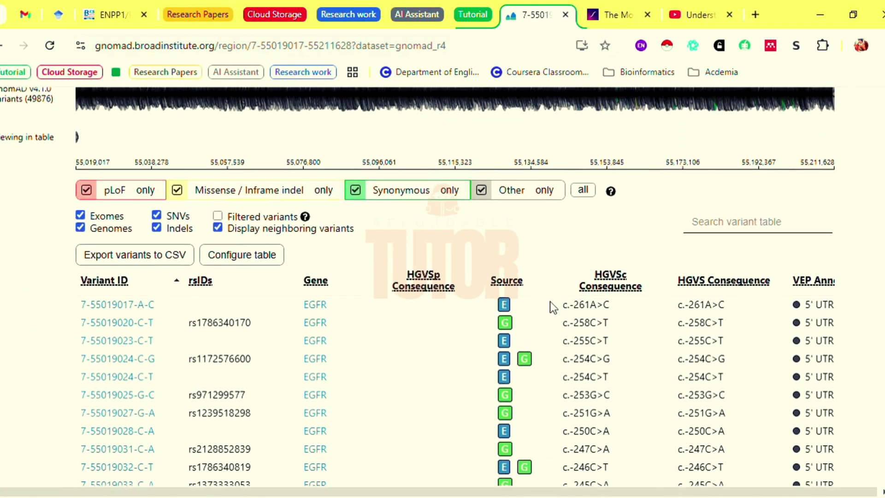
scroll(550, 301, down, 2)
scroll(549, 301, up, 2)
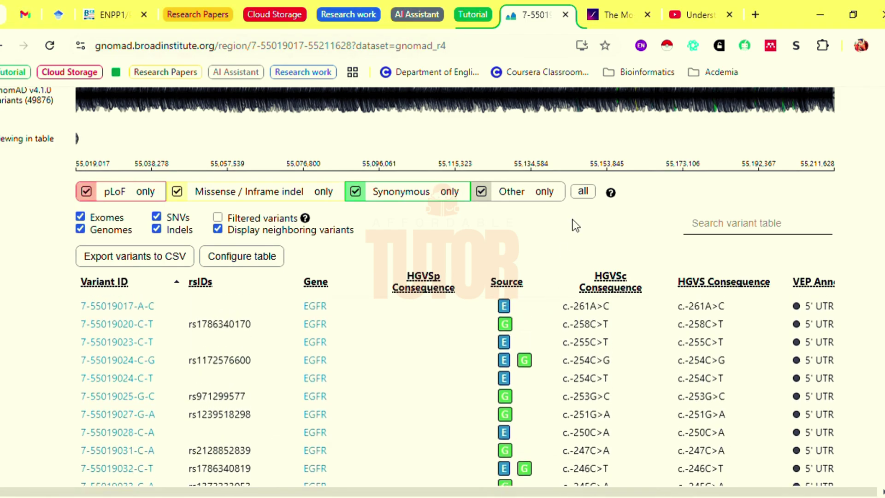
scroll(574, 219, down, 4)
scroll(577, 222, up, 7)
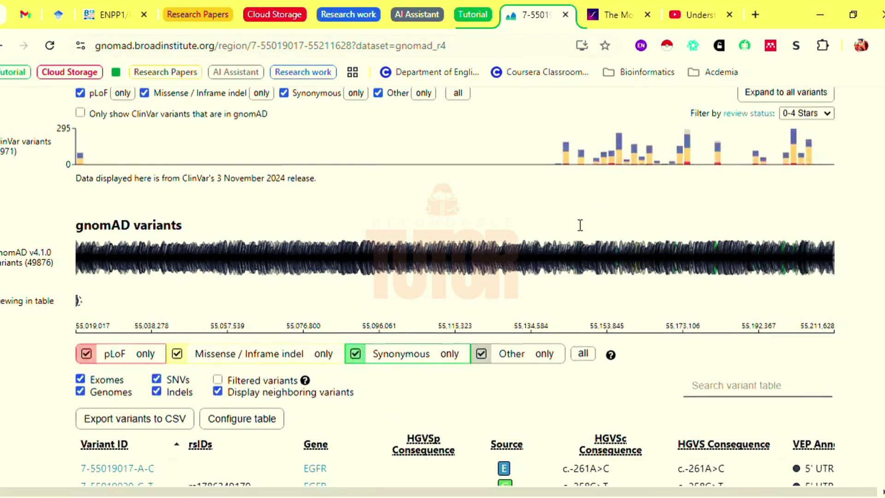
Step: Export the variants listed in the EGFR region's variant table to CSV
scroll(580, 225, down, 4)
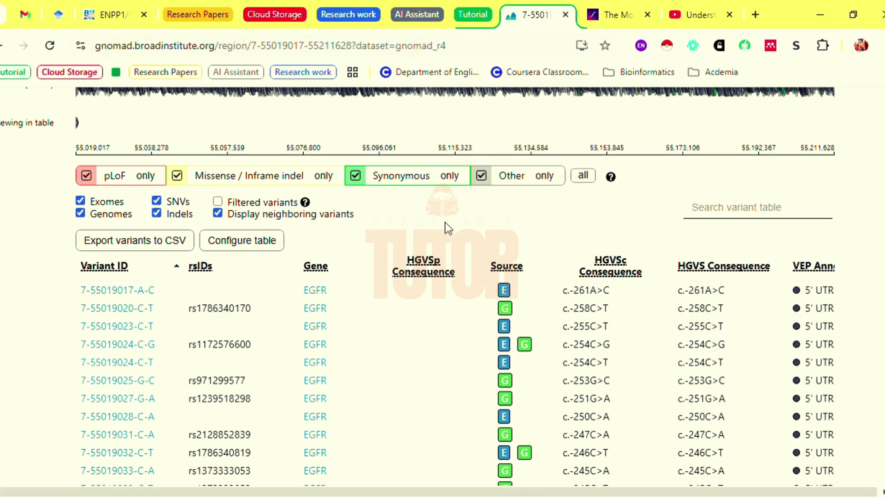
click(179, 249)
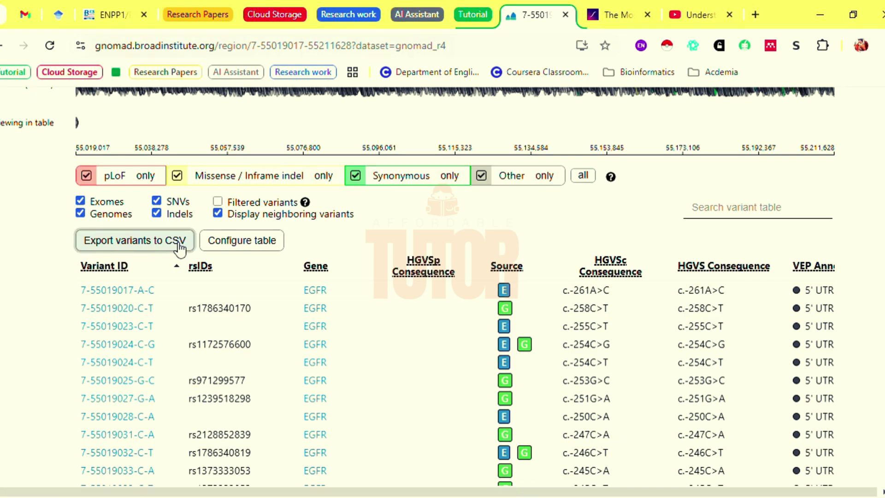